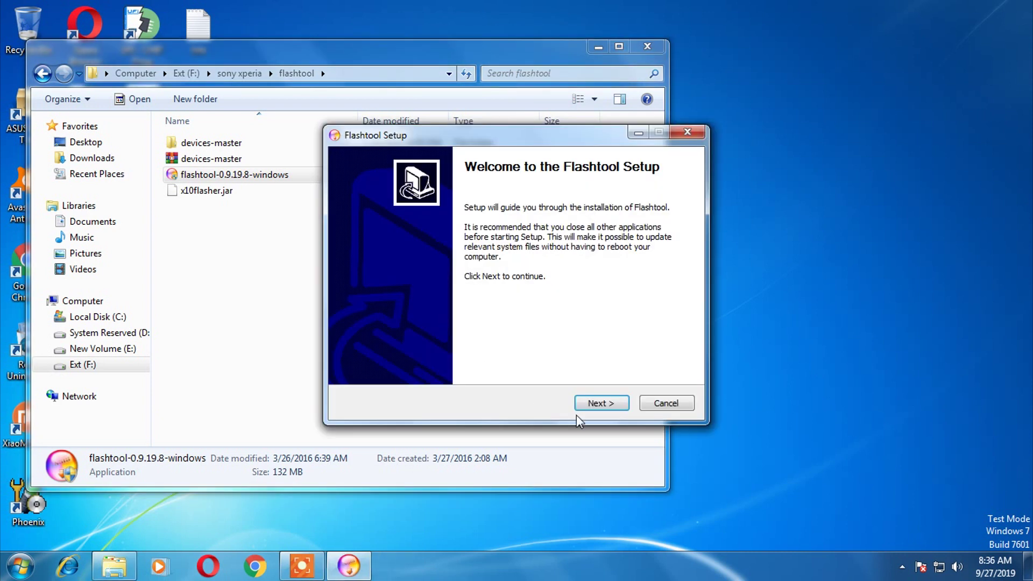
- Install Flashtool through its setup wizard with the default Start Menu folder Flashtool, and close the finished setup
{"action": "left_click", "coordinate": [601, 404]}
{"action": "left_click", "coordinate": [602, 405]}
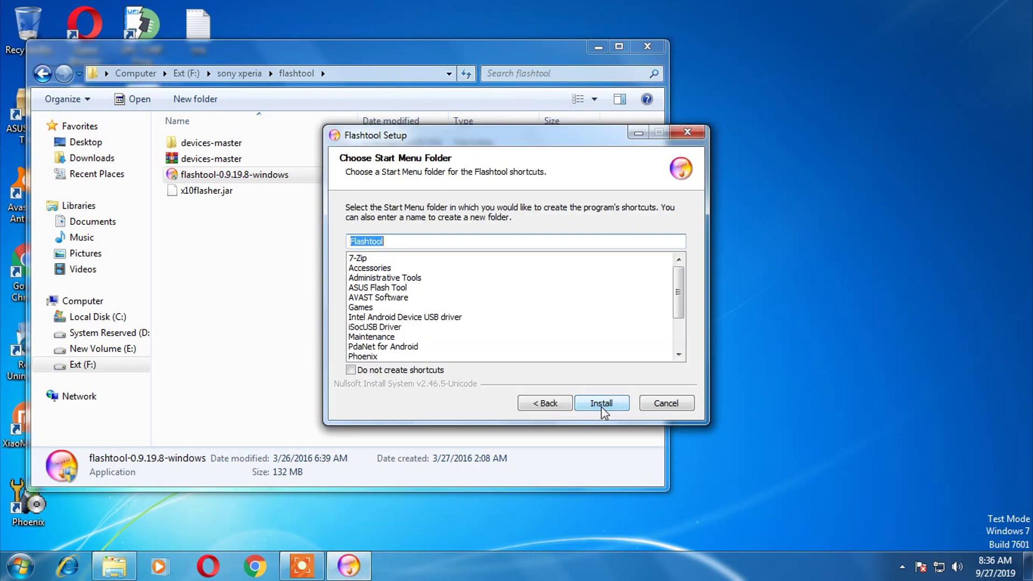
{"action": "left_click", "coordinate": [602, 405]}
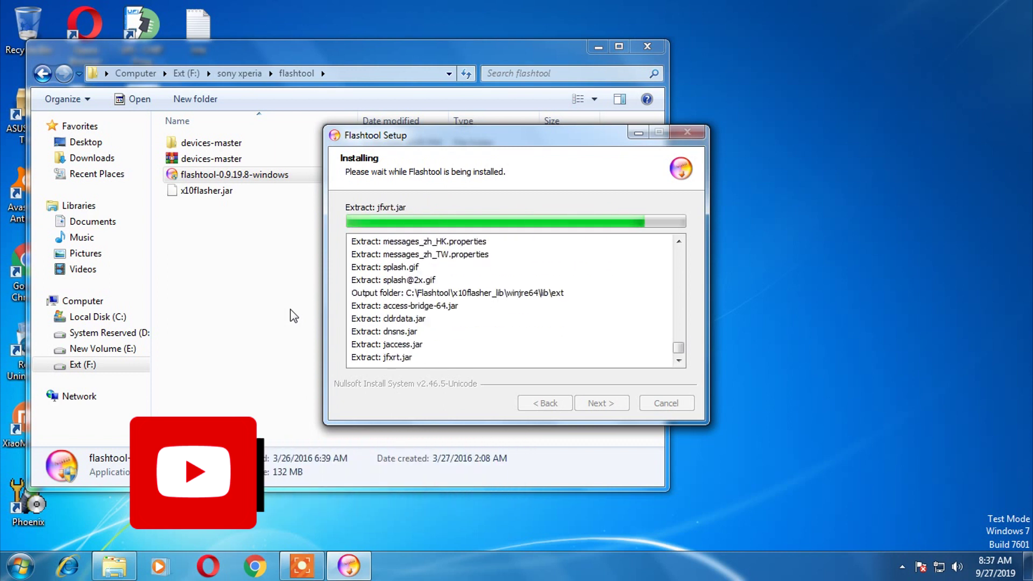
{"action": "left_click", "coordinate": [586, 408]}
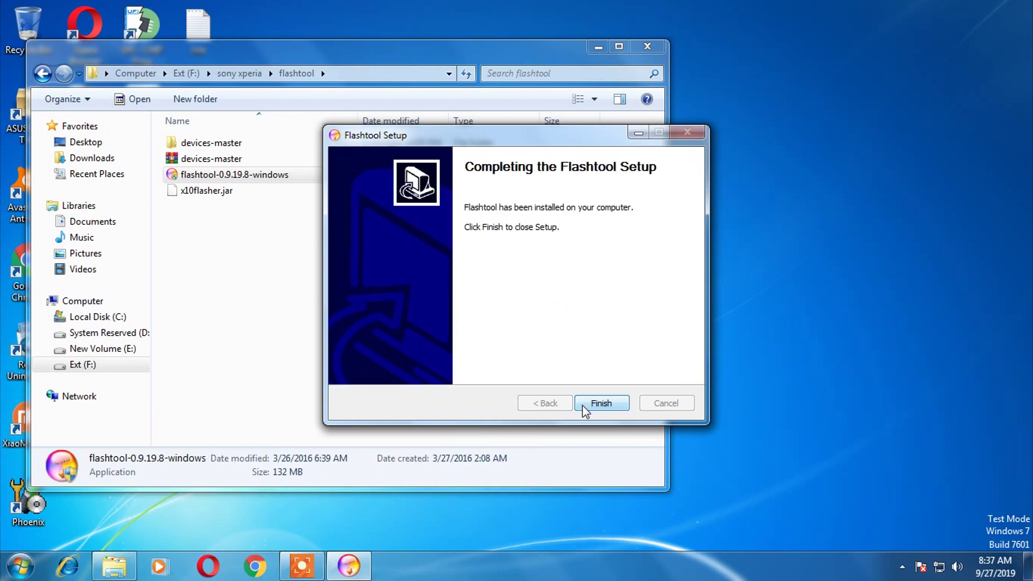
{"action": "left_click", "coordinate": [592, 404]}
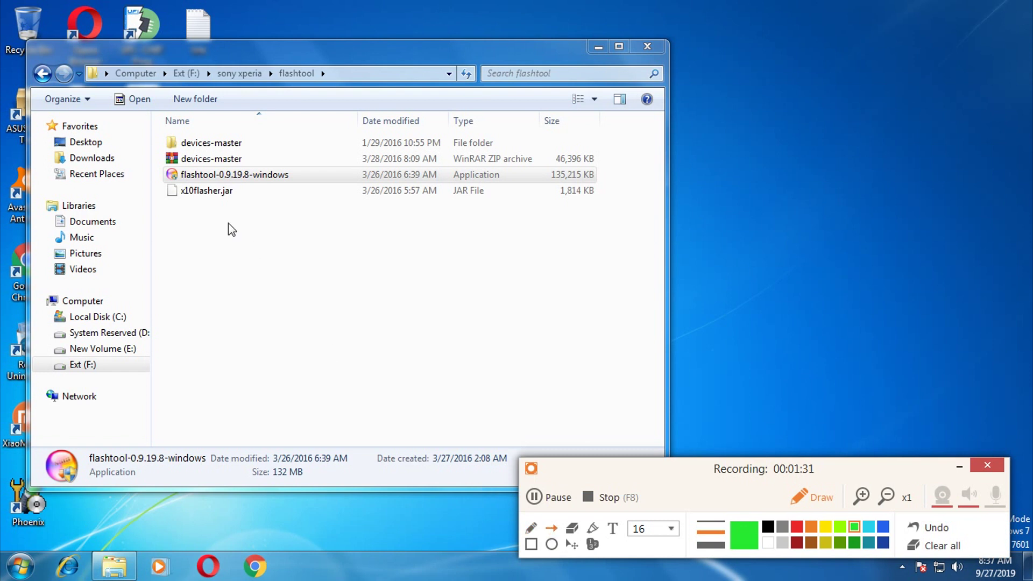
{"action": "mouse_move", "coordinate": [240, 285]}
{"action": "left_mouse_down"}
{"action": "mouse_move", "coordinate": [225, 211]}
{"action": "mouse_move", "coordinate": [211, 200]}
{"action": "left_mouse_up"}
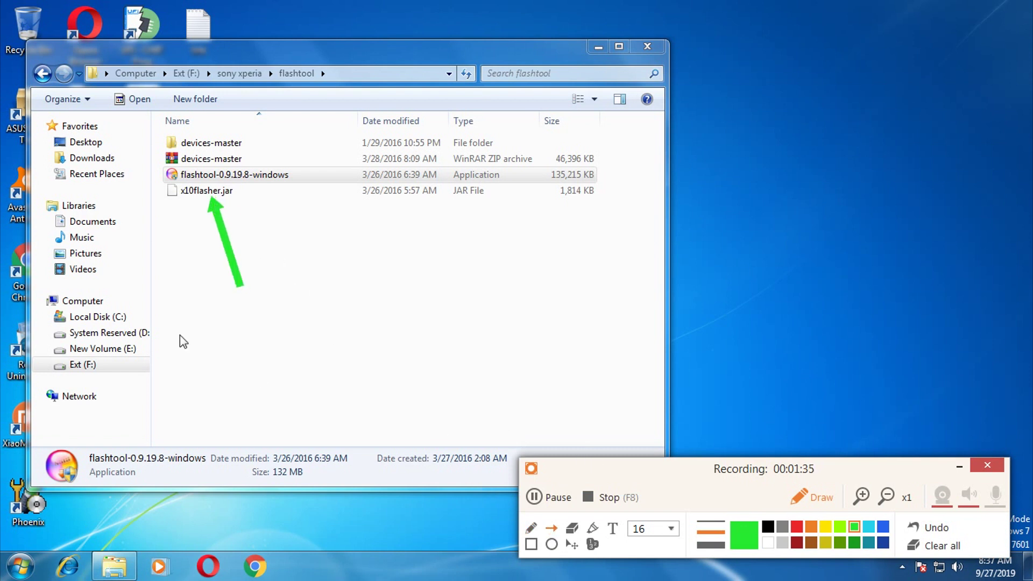
{"action": "left_click_drag", "start_coordinate": [214, 291], "coordinate": [127, 312]}
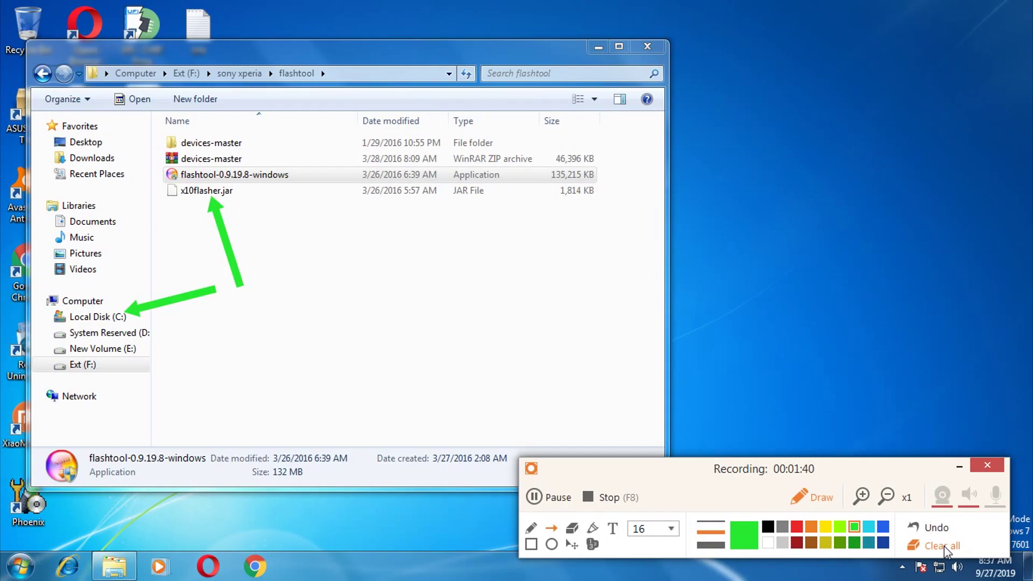
{"action": "left_click", "coordinate": [940, 545]}
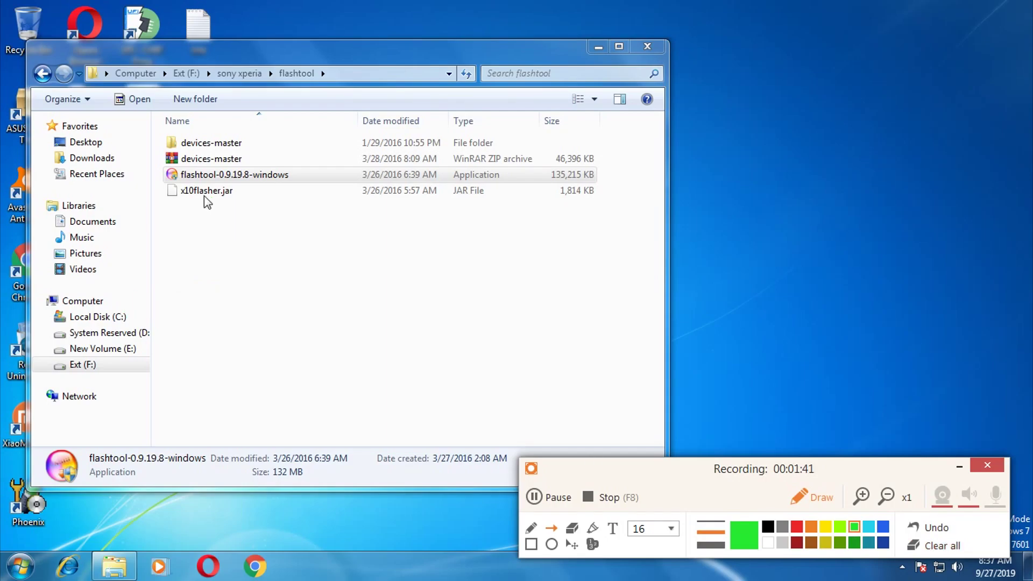
{"action": "left_click_drag", "start_coordinate": [204, 196], "coordinate": [211, 196]}
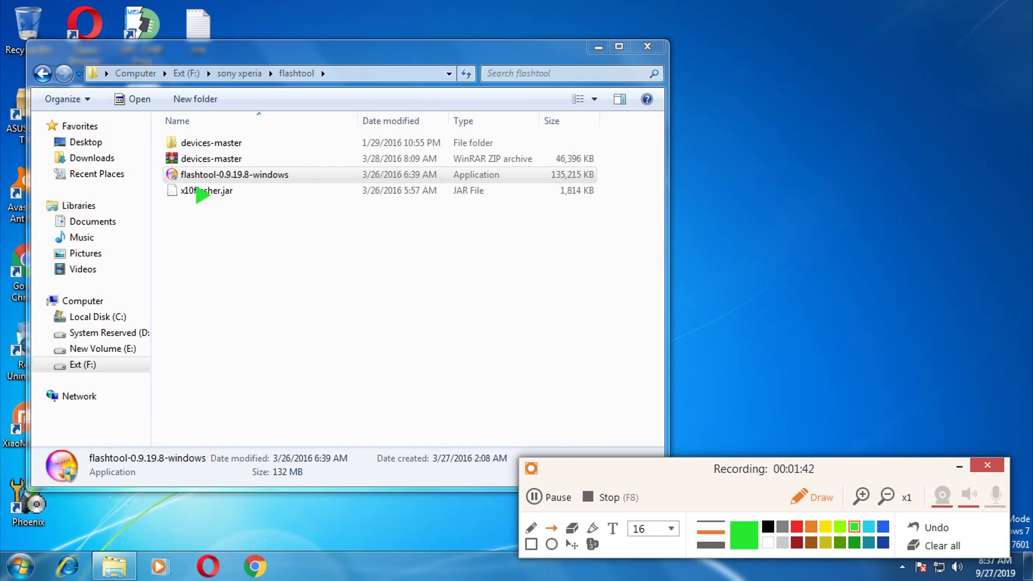
{"action": "left_click", "coordinate": [941, 545]}
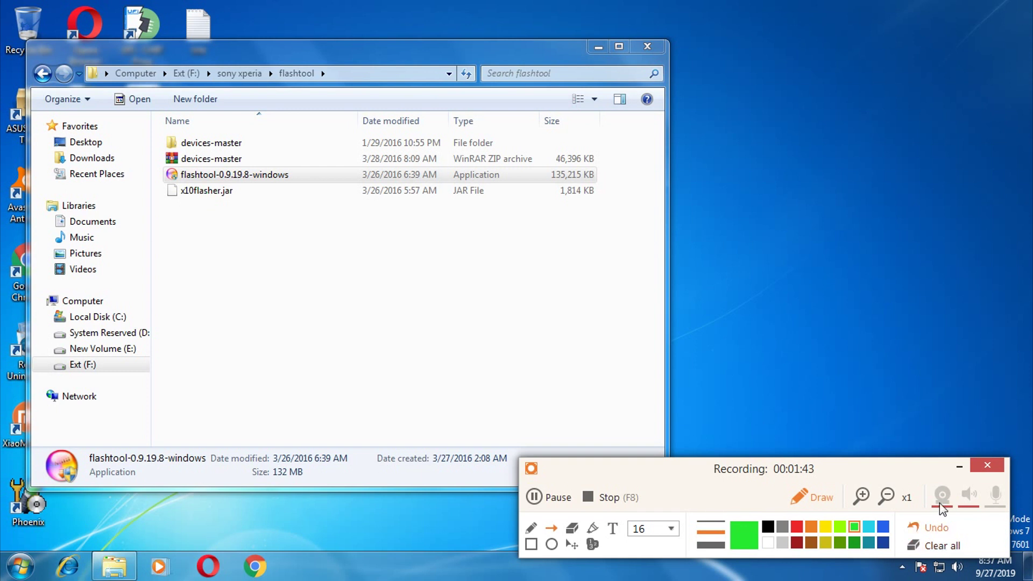
{"action": "left_click", "coordinate": [960, 467]}
- Copy x10flasher.jar from F:\sony xperia\flashtool into C:\Flashtool, replacing the existing file, and refresh the folder
{"action": "left_click", "coordinate": [214, 193]}
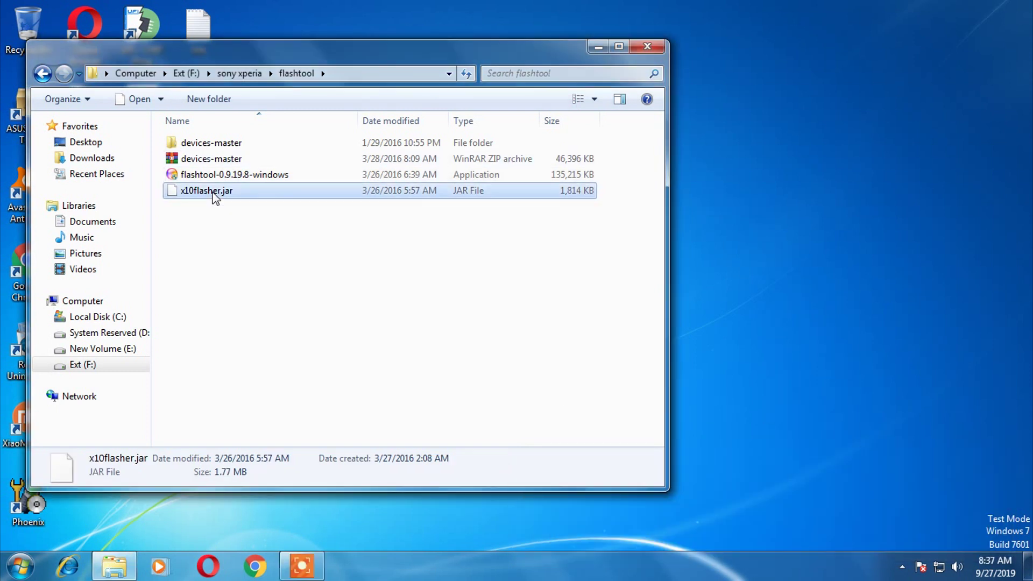
{"action": "right_click", "coordinate": [213, 192]}
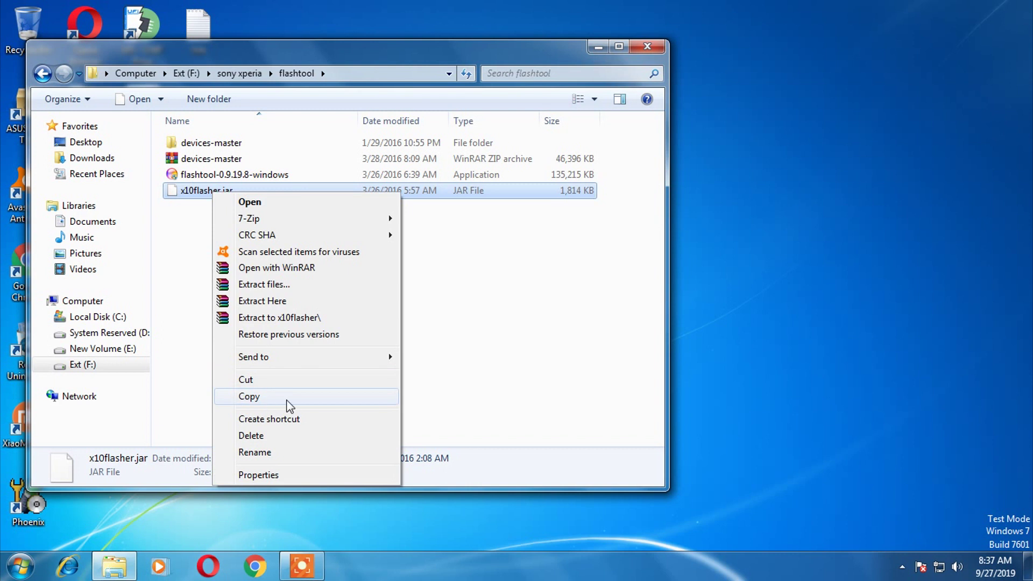
{"action": "left_click", "coordinate": [273, 402]}
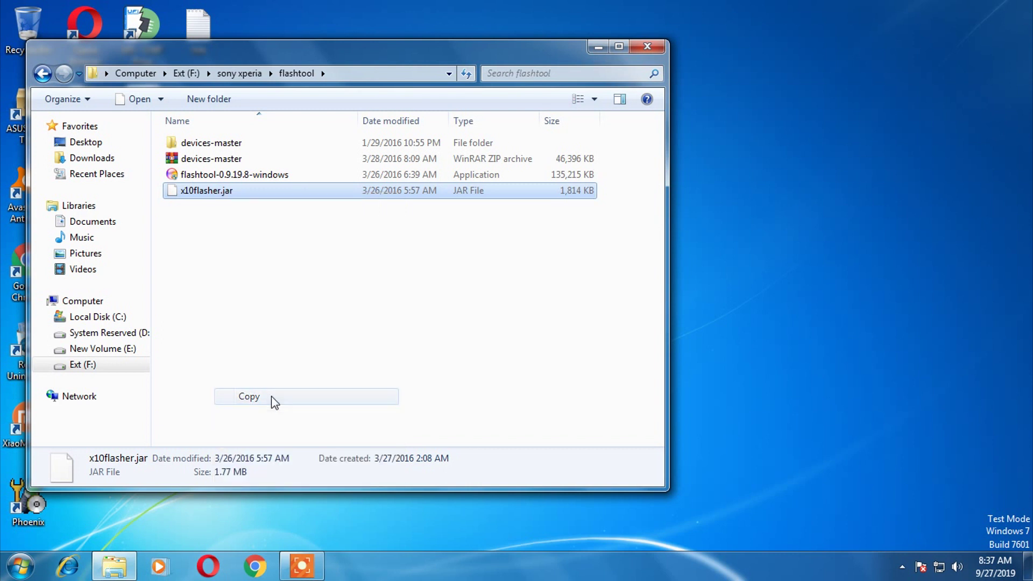
{"action": "left_click", "coordinate": [113, 318]}
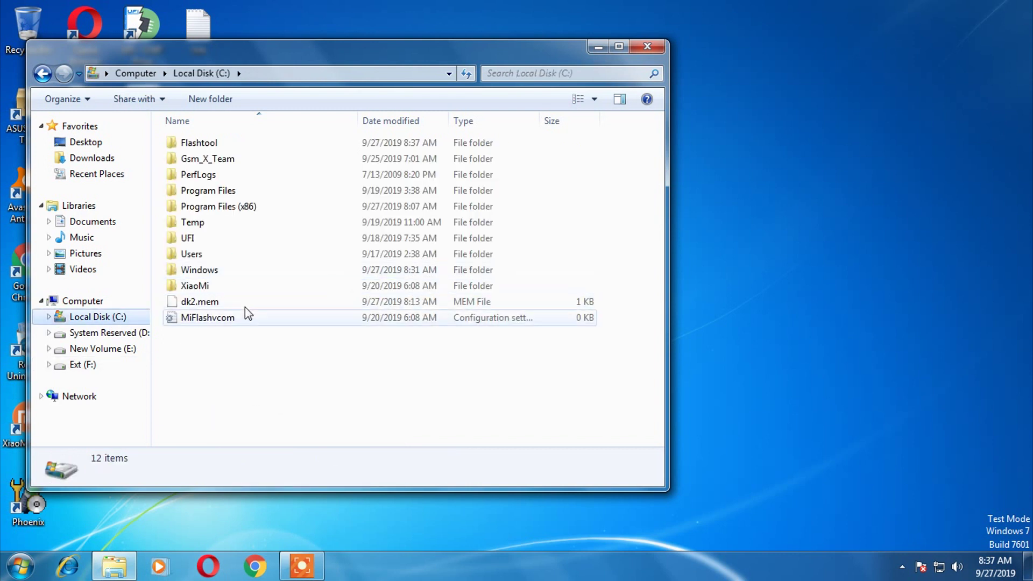
{"action": "double_click", "coordinate": [209, 149]}
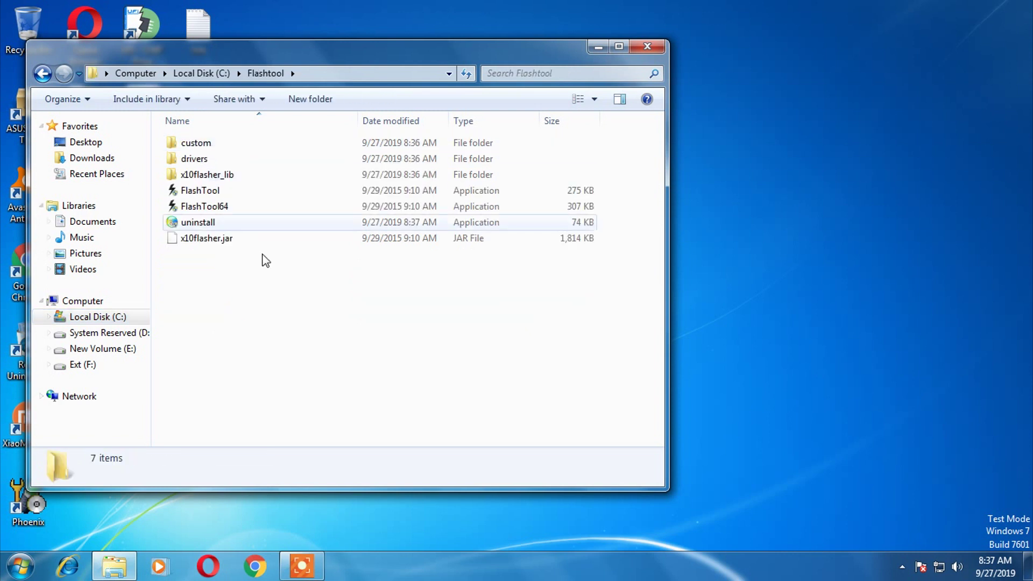
{"action": "right_click", "coordinate": [218, 305]}
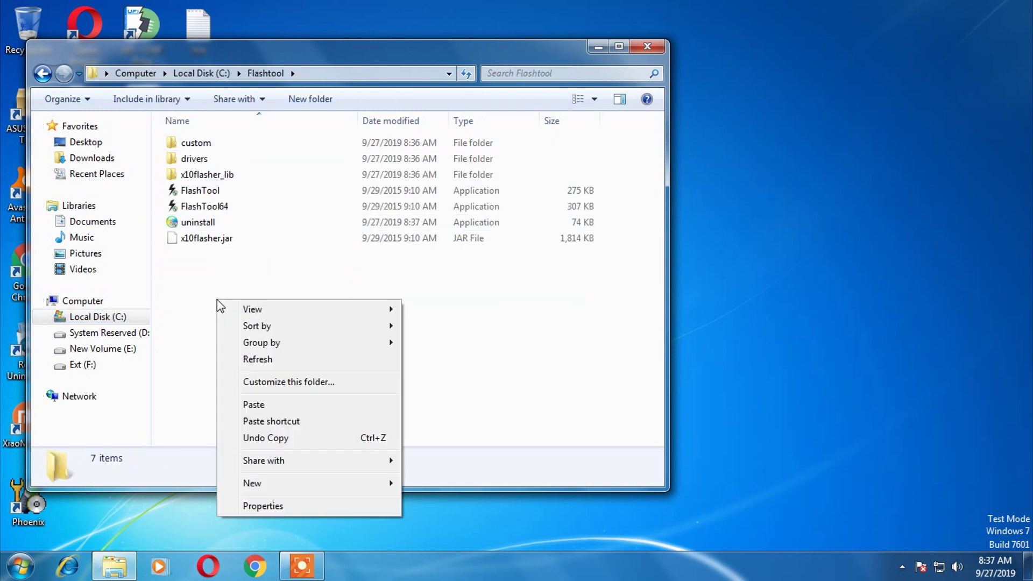
{"action": "left_click", "coordinate": [253, 407]}
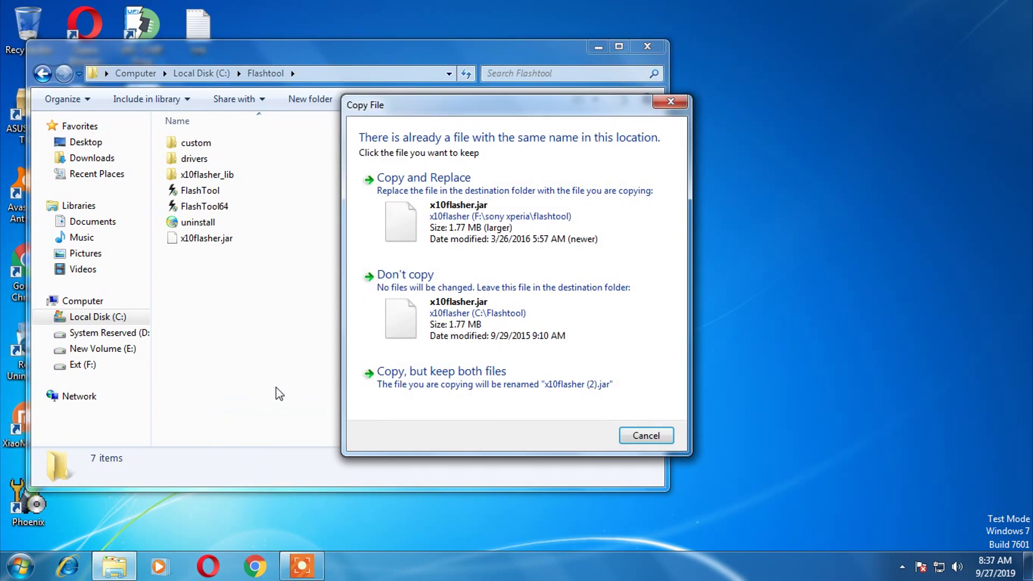
{"action": "left_click", "coordinate": [467, 214]}
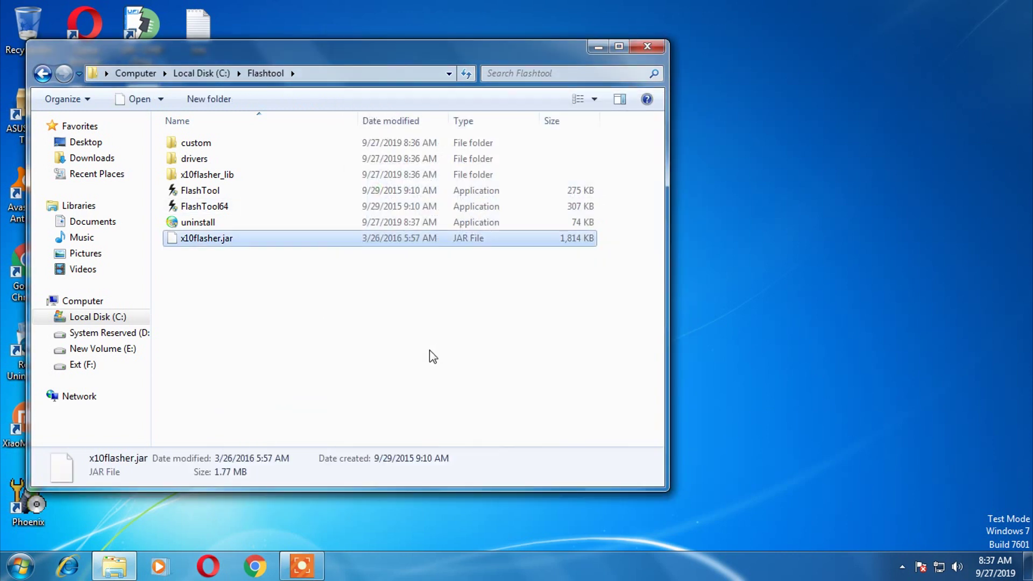
{"action": "right_click", "coordinate": [368, 329]}
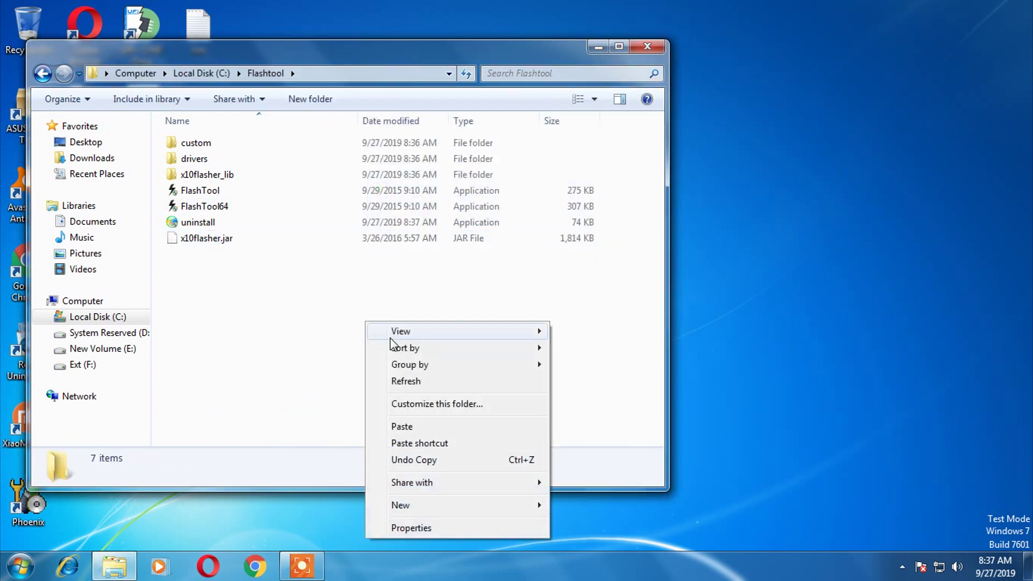
{"action": "left_click", "coordinate": [418, 383]}
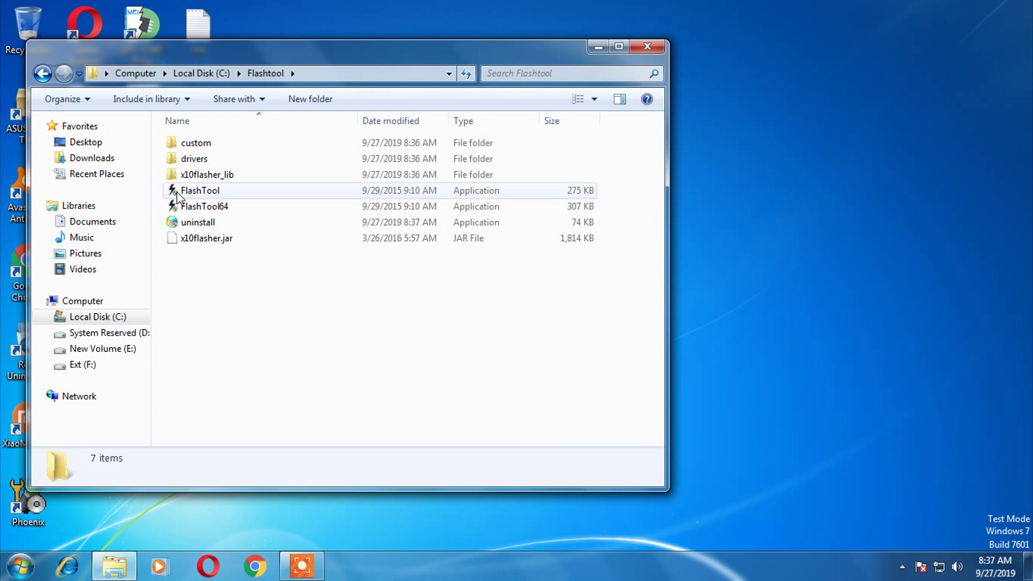
- Run Flashtool-drivers from the drivers folder and start installing the Flashmode Drivers and Fastboot Drivers components
{"action": "double_click", "coordinate": [199, 159]}
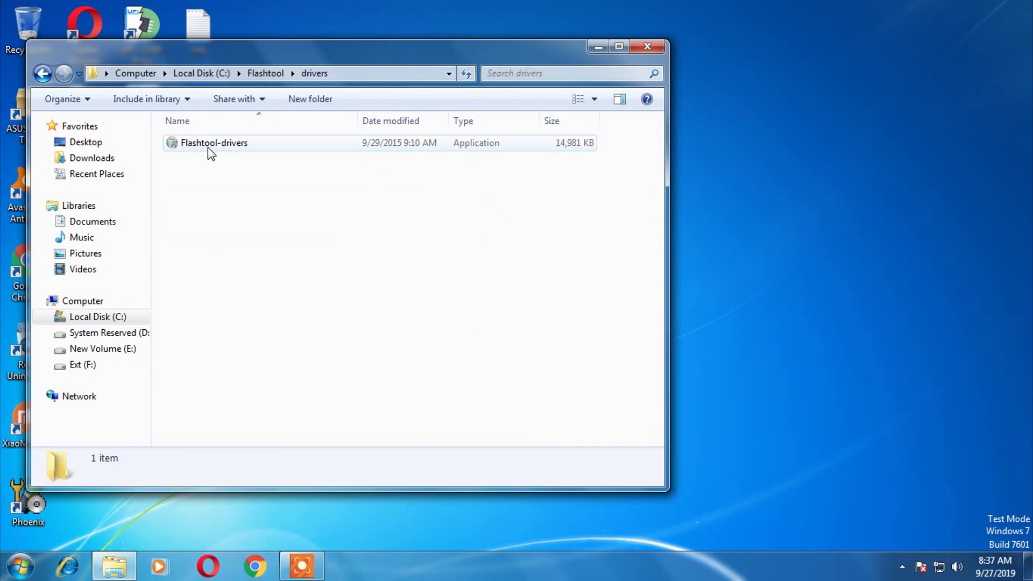
{"action": "double_click", "coordinate": [209, 149]}
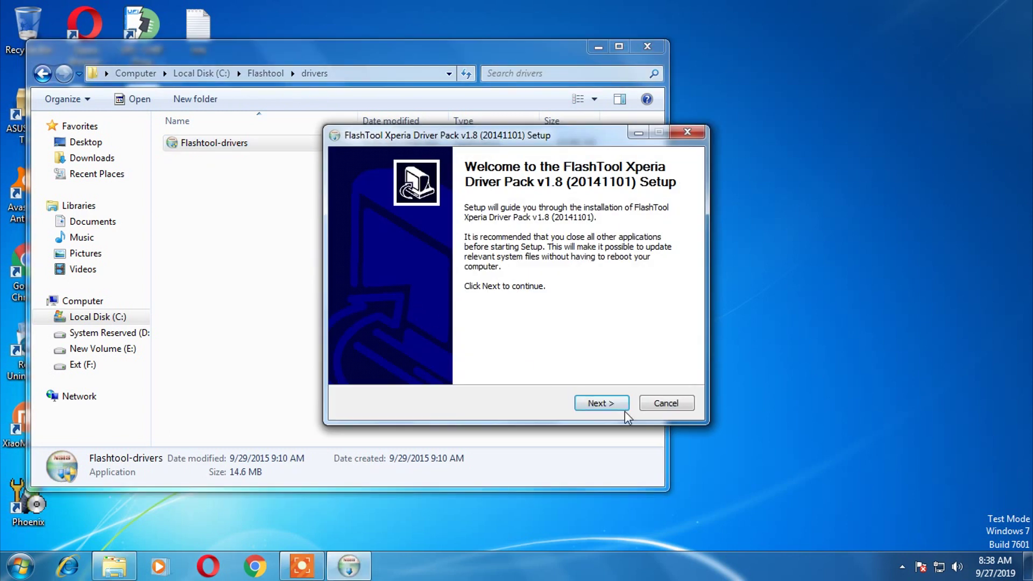
{"action": "left_click", "coordinate": [596, 399]}
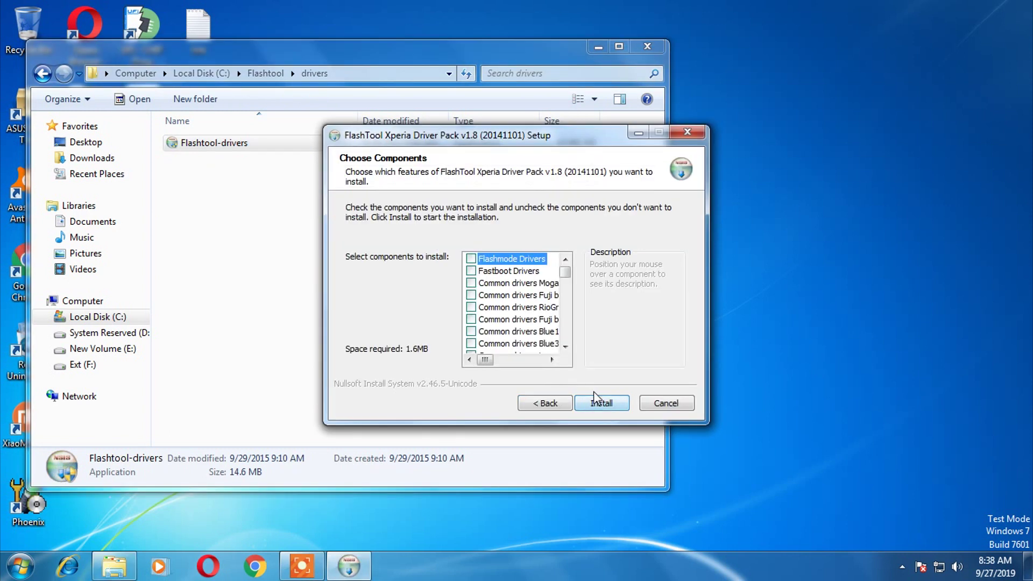
{"action": "left_click", "coordinate": [471, 271]}
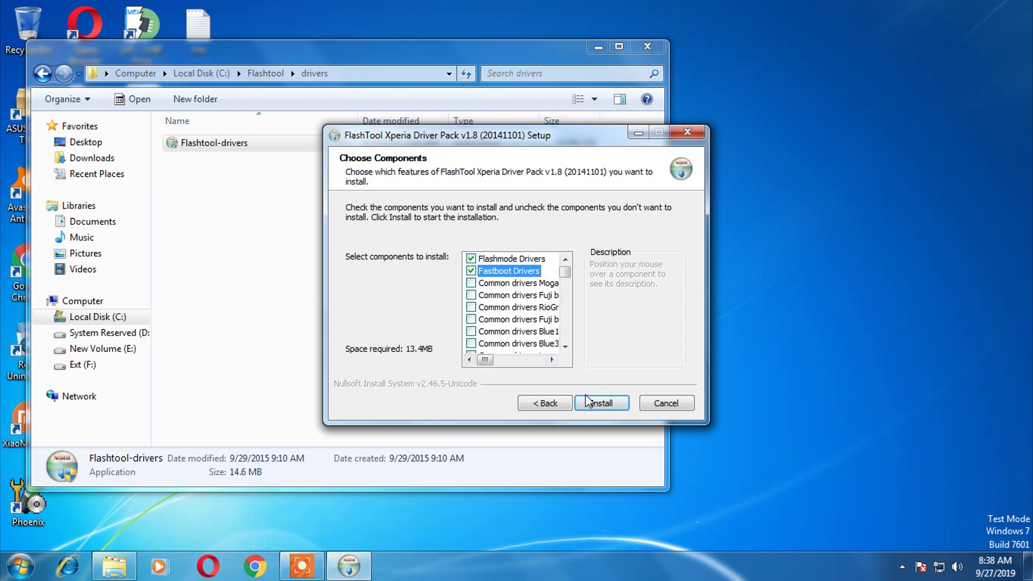
{"action": "left_click", "coordinate": [597, 404]}
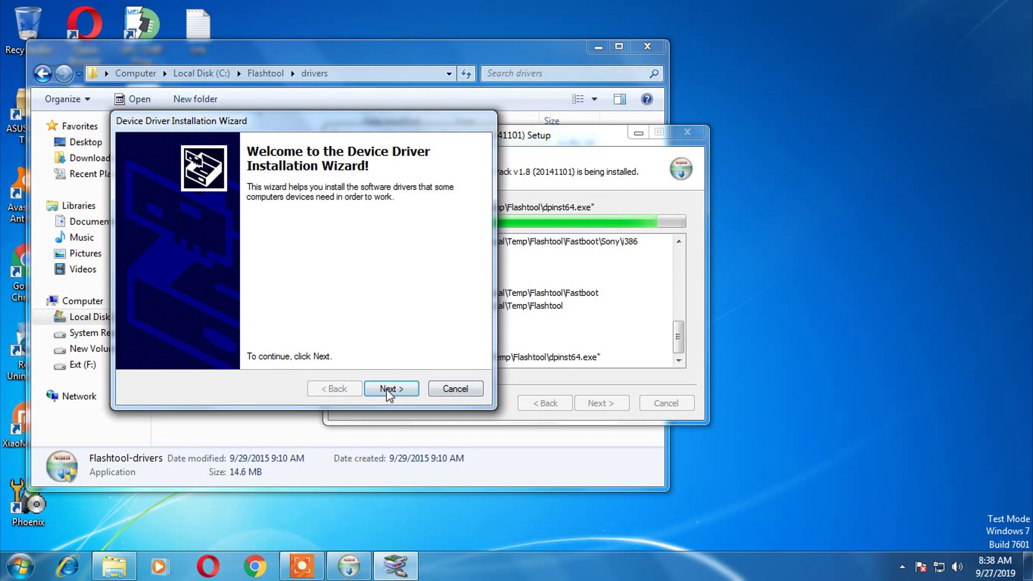
- Complete the device driver wizard, allowing the unverified driver software to install anyway, and finish the Xperia driver pack setup
{"action": "left_click", "coordinate": [398, 391]}
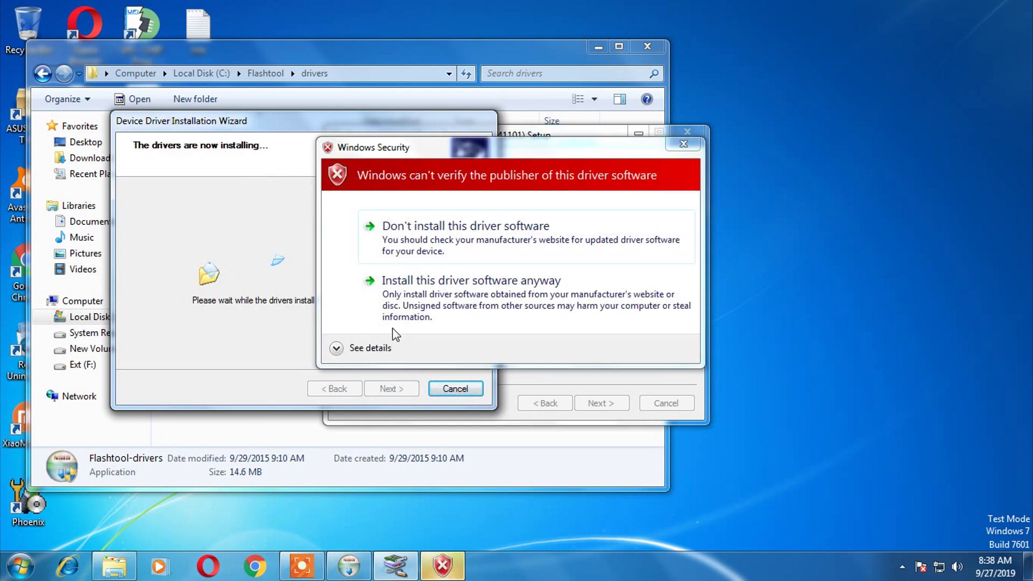
{"action": "left_click", "coordinate": [419, 293]}
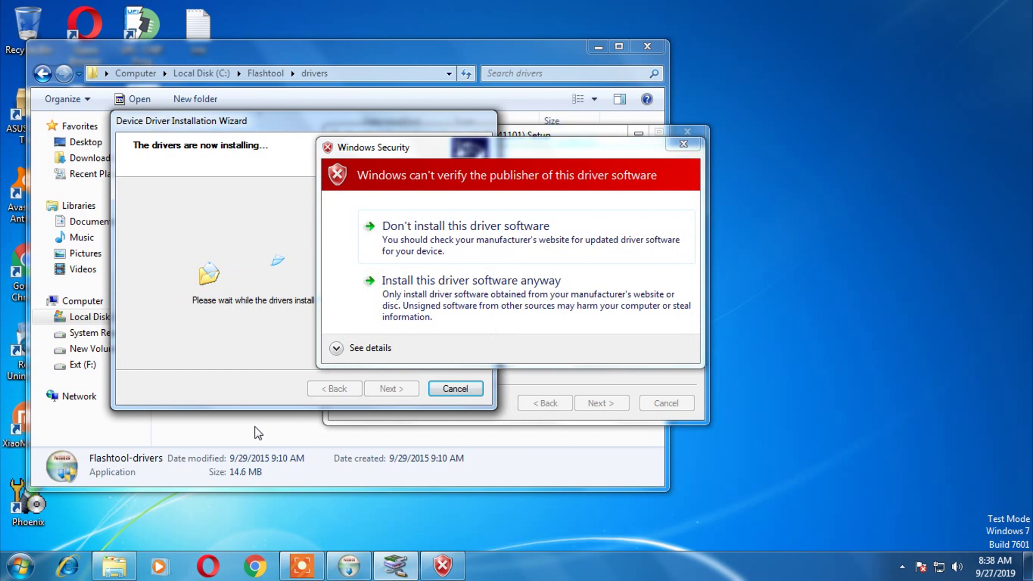
{"action": "left_click", "coordinate": [457, 323]}
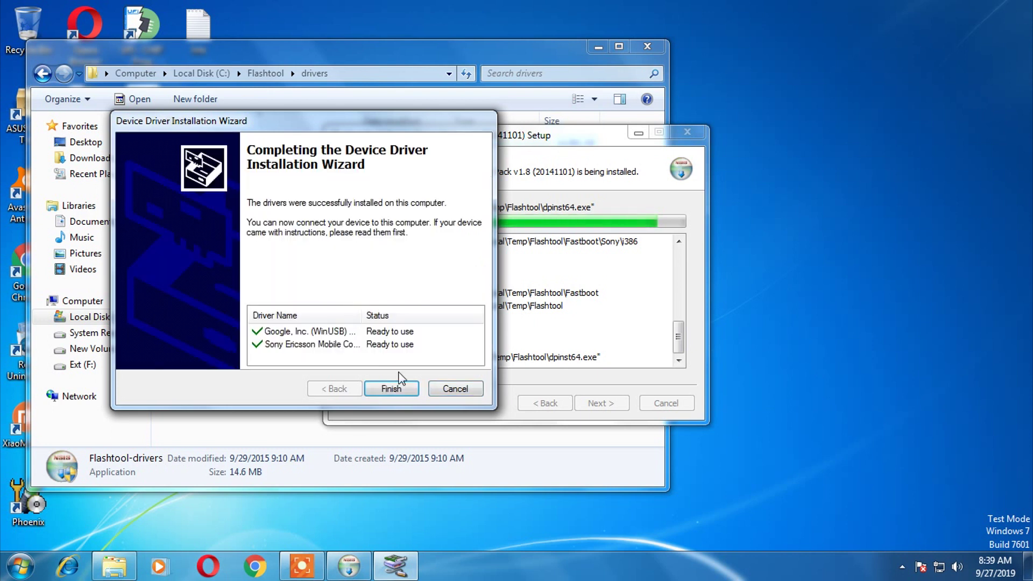
{"action": "left_click", "coordinate": [395, 388]}
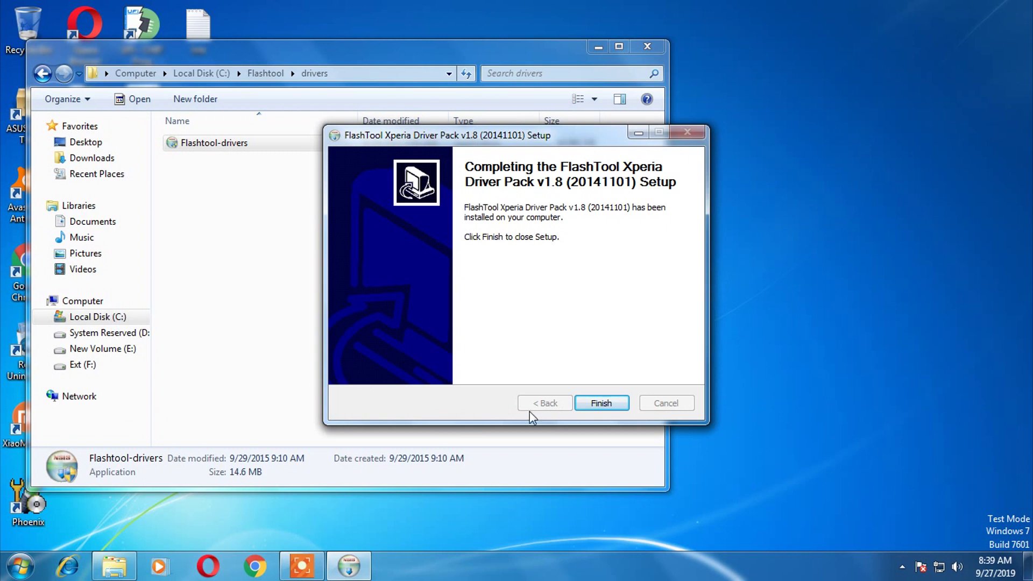
{"action": "left_click", "coordinate": [597, 405]}
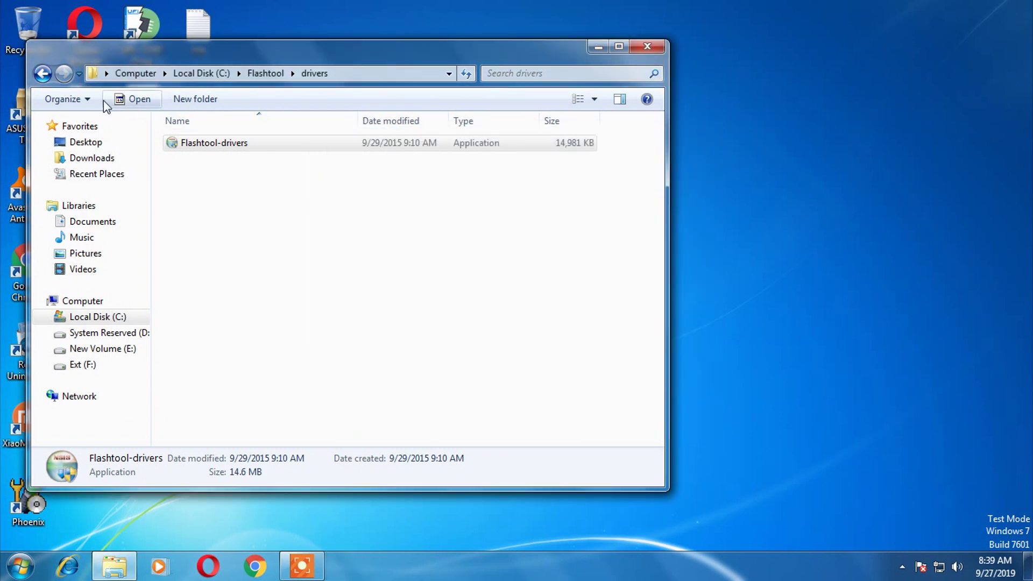
- Go back to the C:\Flashtool folder and launch the FlashTool64 application
{"action": "left_click", "coordinate": [42, 74]}
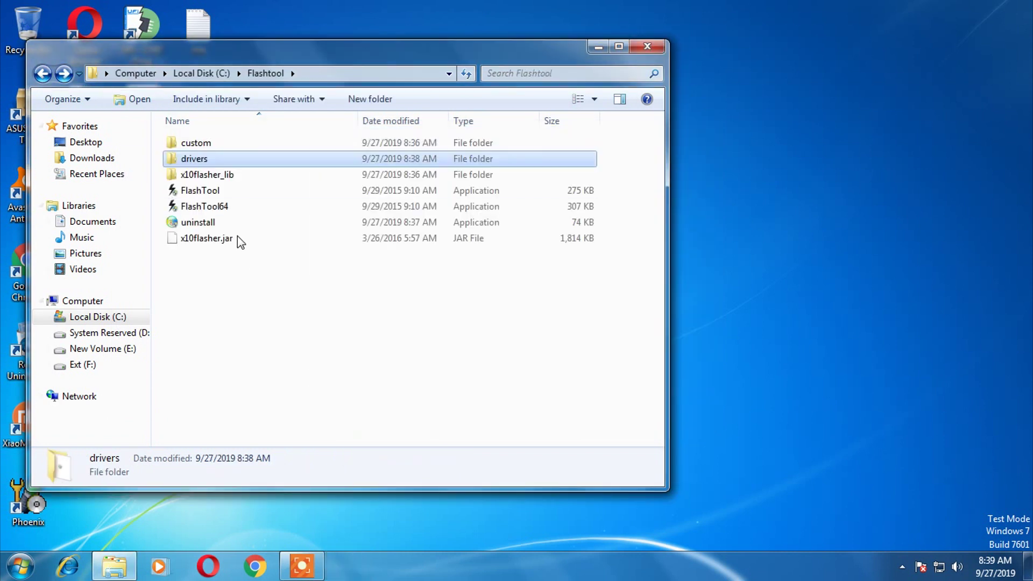
{"action": "left_click", "coordinate": [236, 211]}
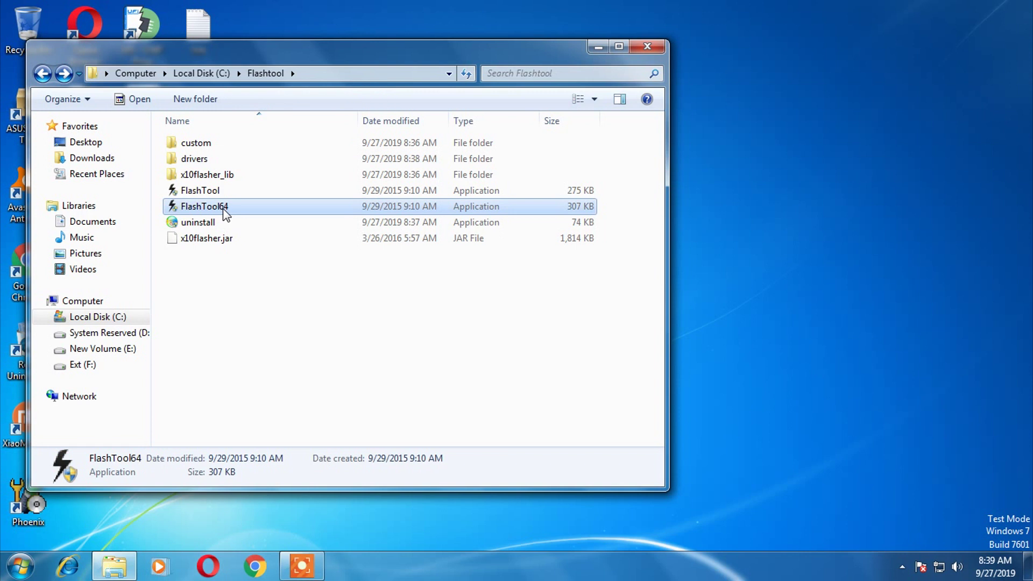
{"action": "right_click", "coordinate": [225, 207]}
{"action": "left_click", "coordinate": [283, 184]}
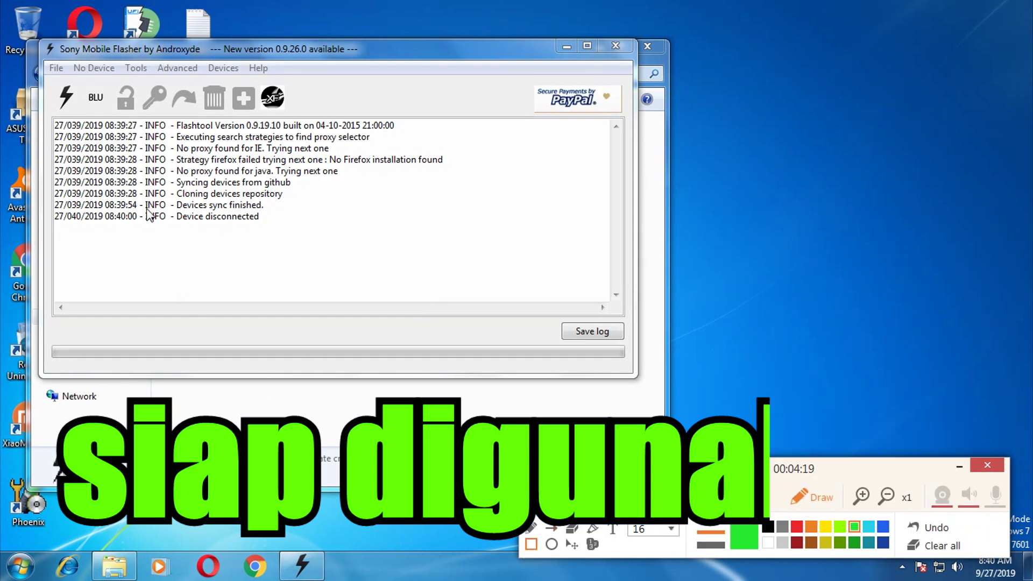
{"action": "mouse_move", "coordinate": [131, 175]}
{"action": "left_mouse_down"}
{"action": "mouse_move", "coordinate": [304, 233]}
{"action": "mouse_move", "coordinate": [316, 256]}
{"action": "left_mouse_up"}
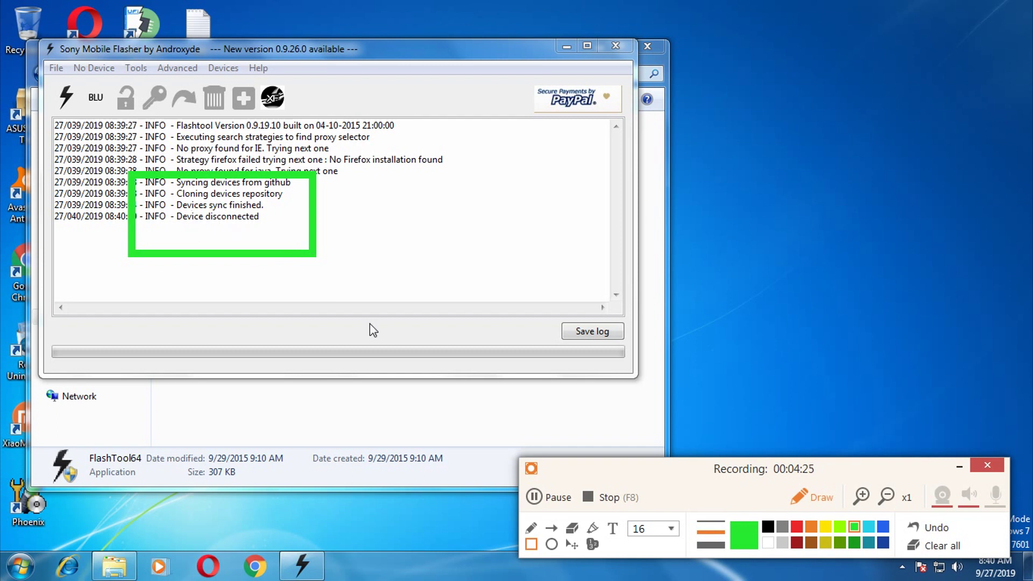
{"action": "left_click", "coordinate": [946, 549]}
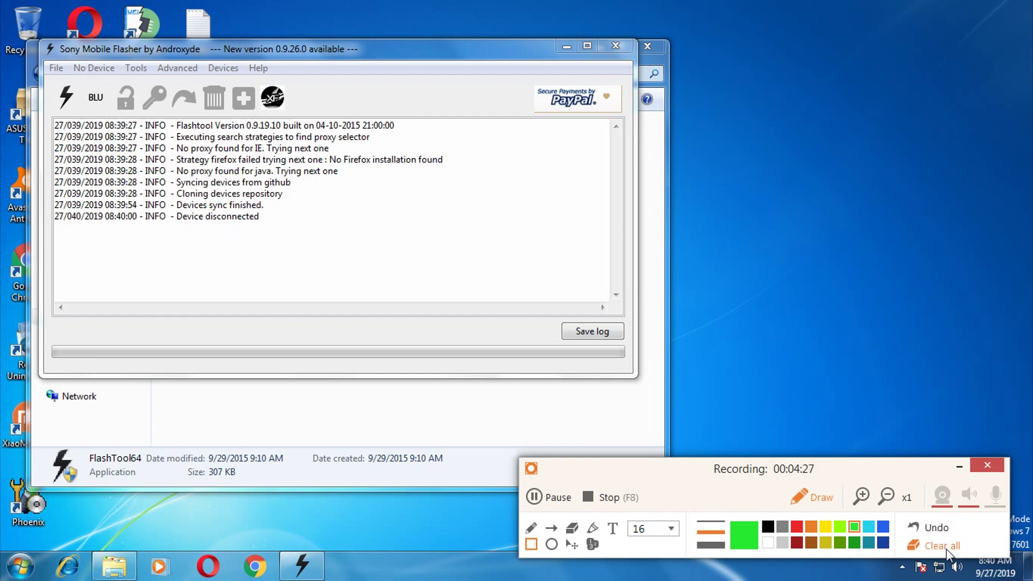
{"action": "left_click", "coordinate": [592, 504]}
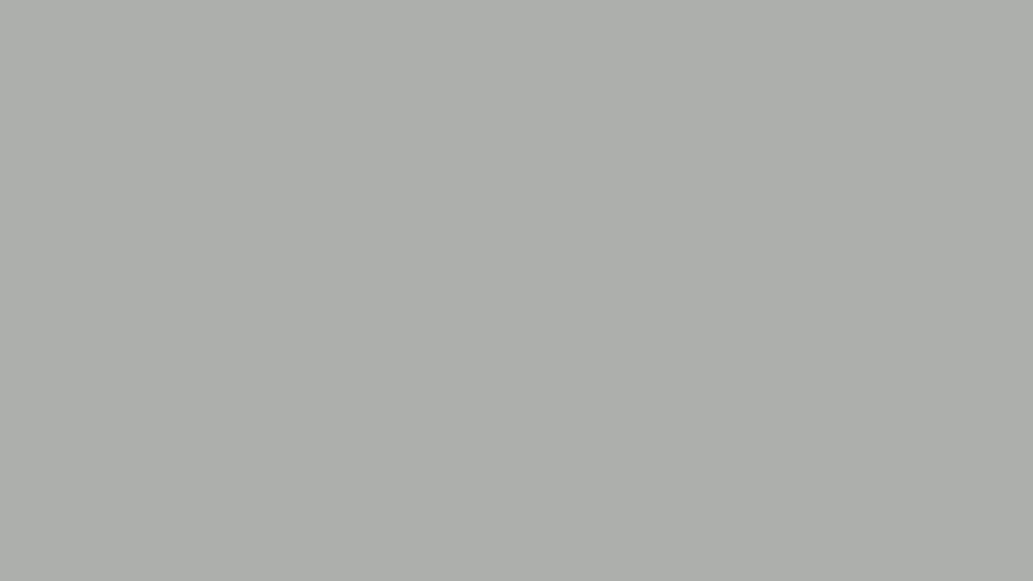